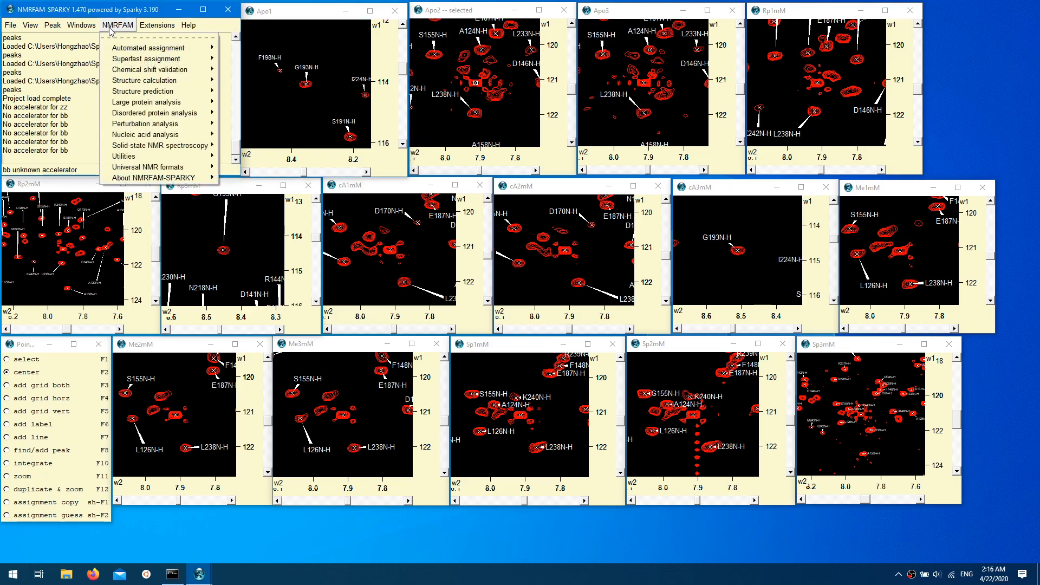
# - Open the CHESCA-SPARKY tool from the perturbation analysis tools and reposition its window over the spectra
pyautogui.moveTo(157, 124)
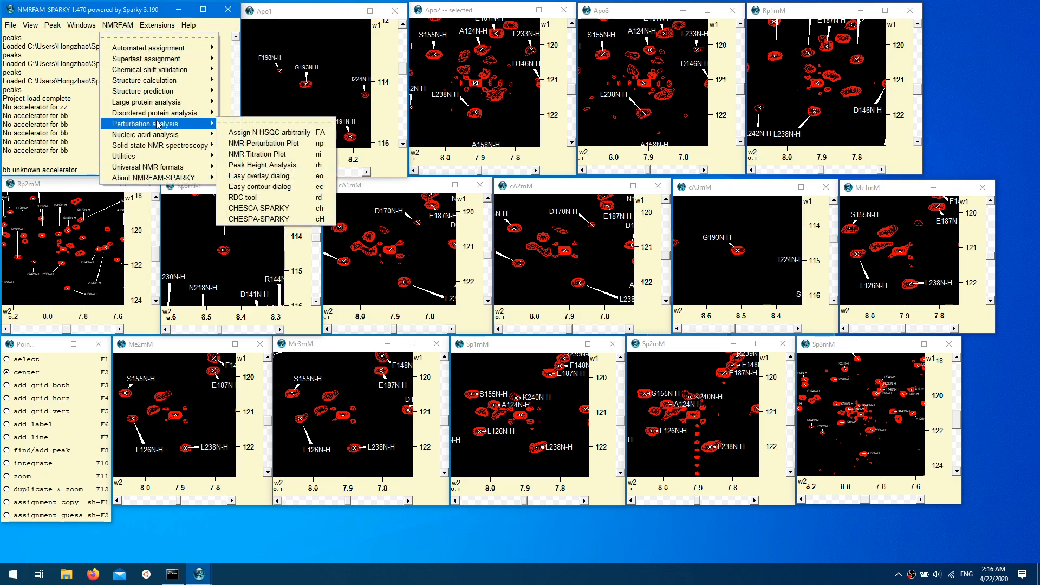
pyautogui.click(277, 213)
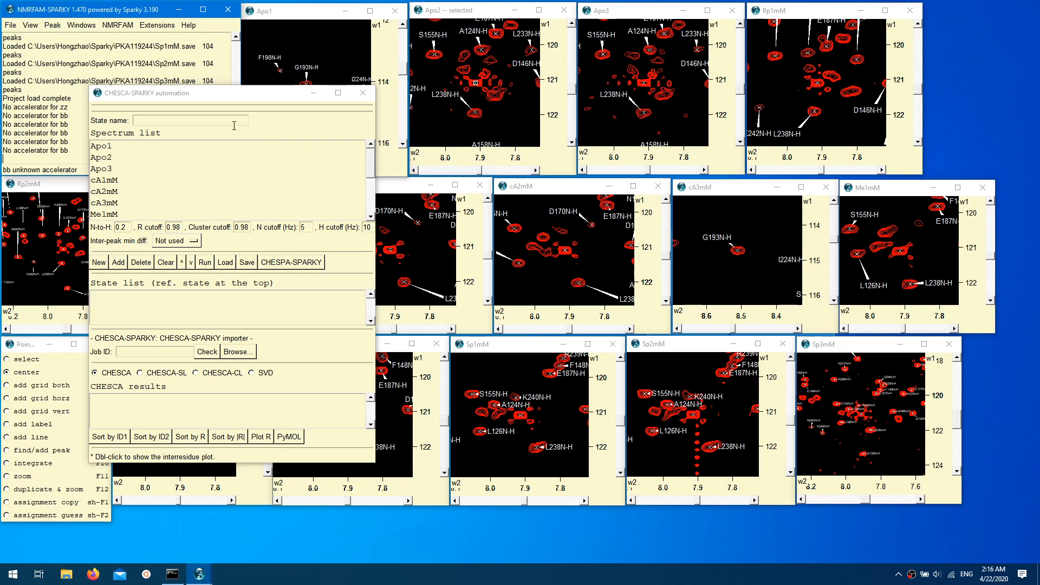
pyautogui.click(186, 99)
pyautogui.moveTo(186, 99); pyautogui.dragTo(323, 524)
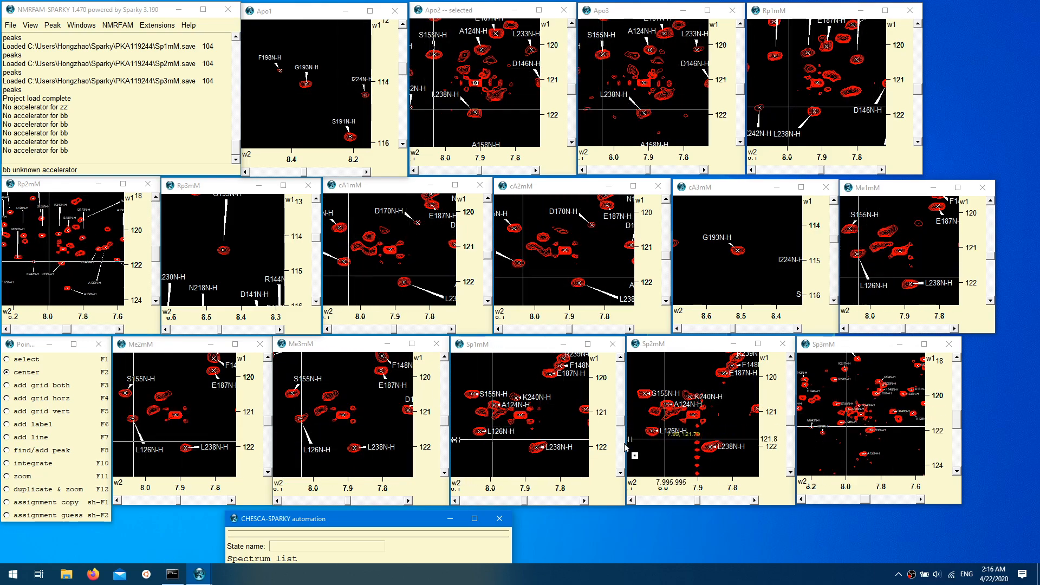
pyautogui.moveTo(400, 524); pyautogui.dragTo(388, 122)
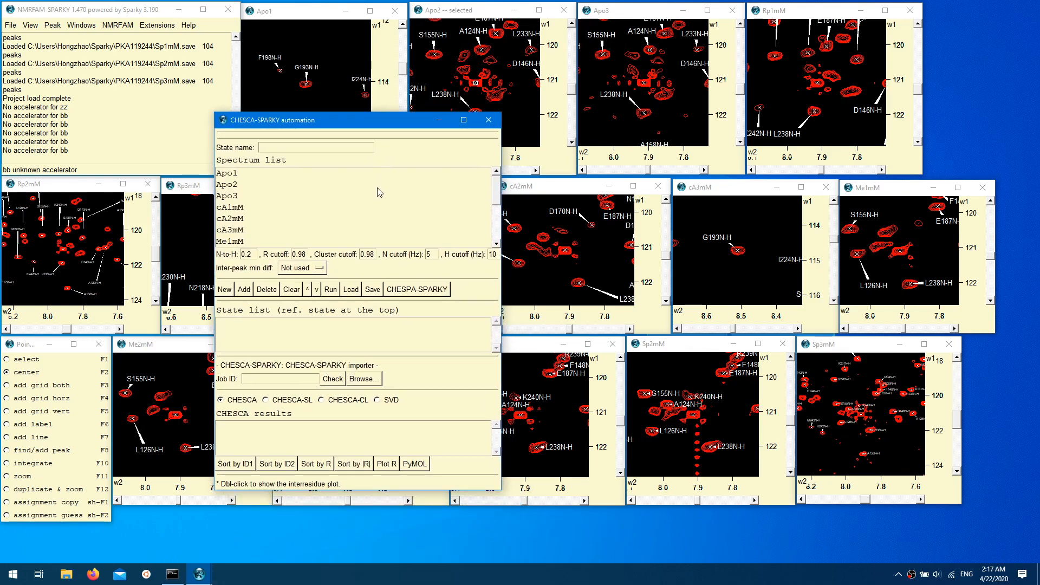
# - Add a state named apo containing the spectra Apo1, Apo2 and Apo3
pyautogui.click(309, 148)
pyautogui.write('apo')
pyautogui.moveTo(246, 176); pyautogui.dragTo(249, 199)
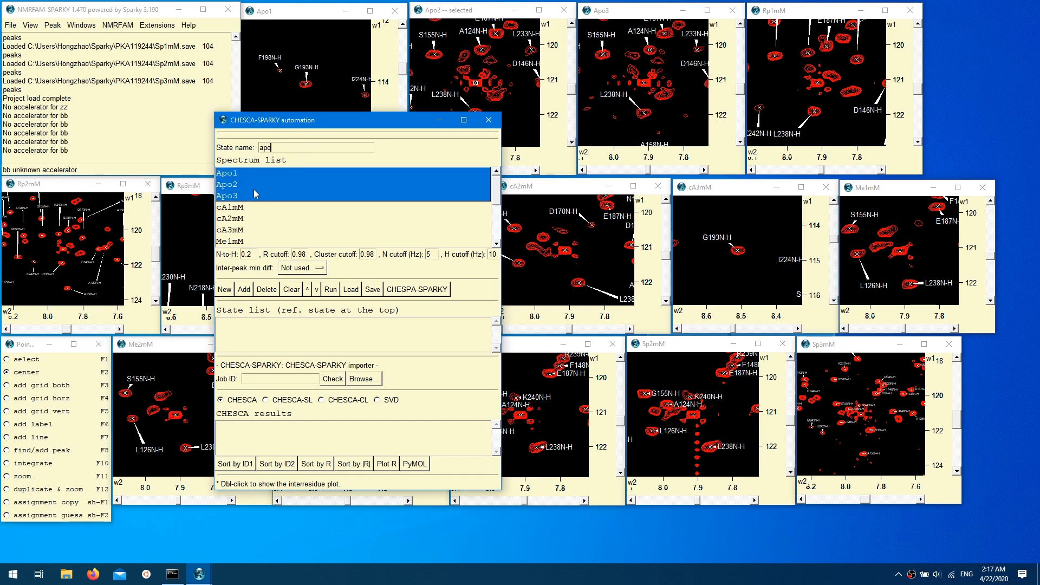
pyautogui.click(244, 291)
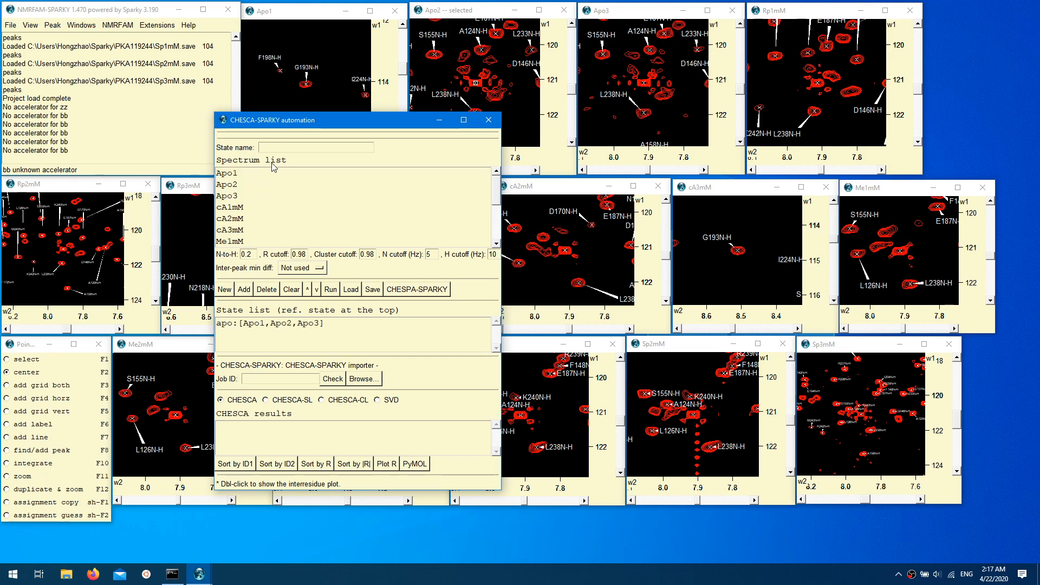
# - Add a state named cA containing the spectra cA1mM, cA2mM and cA3mM
pyautogui.write('cA')
pyautogui.click(258, 210)
pyautogui.moveTo(258, 209); pyautogui.dragTo(257, 233)
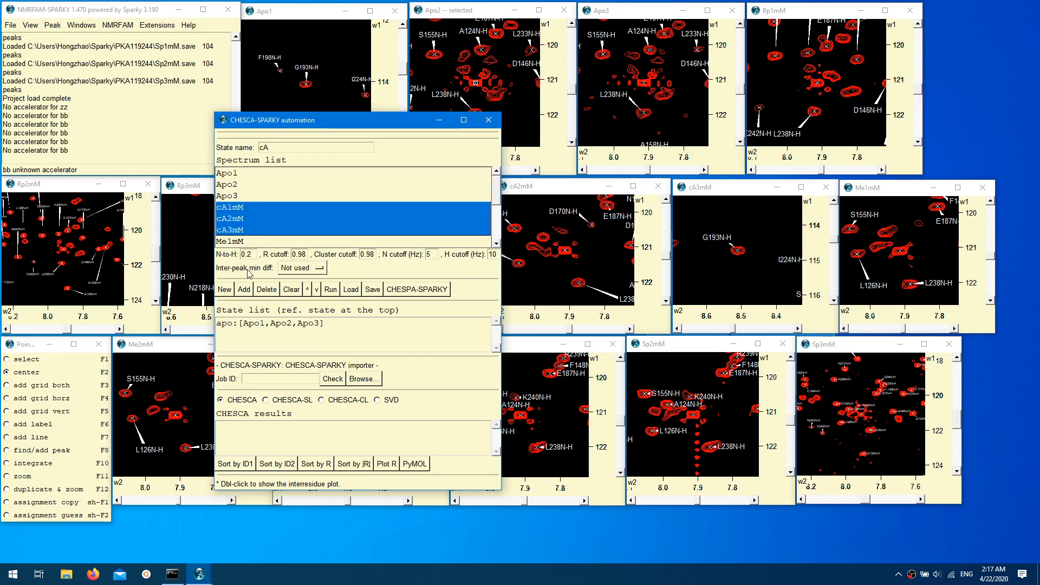
pyautogui.click(245, 291)
# - Add a state named Me containing the spectra Me1mM, Me2mM and Me3mM
pyautogui.click(294, 152)
pyautogui.write('Me')
pyautogui.moveTo(496, 197); pyautogui.dragTo(496, 207)
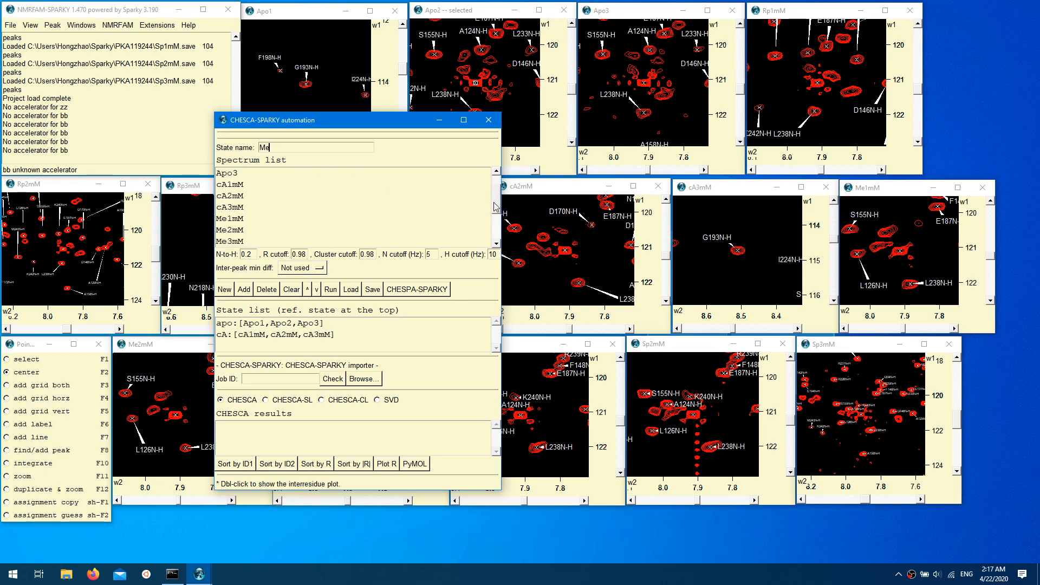
pyautogui.click(229, 218)
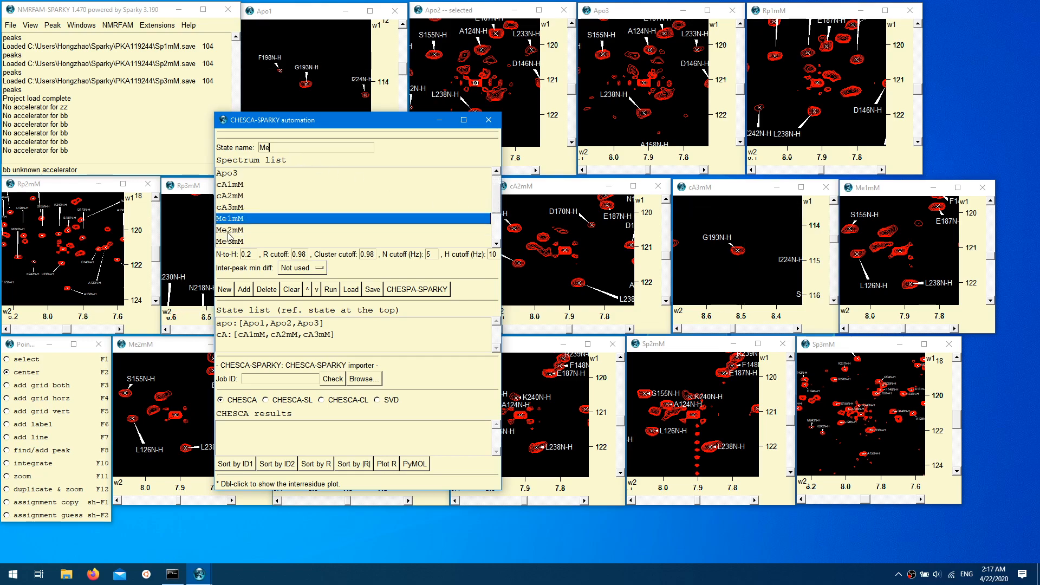
pyautogui.keyDown('shift'); pyautogui.click(229, 241); pyautogui.keyUp('shift')
pyautogui.click(243, 289)
# - Add a state named Rp containing the spectra Rp1mM, Rp2mM and Rp3mM
pyautogui.write('Rp')
pyautogui.scroll(-2, 384, 233)
pyautogui.moveTo(255, 208); pyautogui.dragTo(251, 232)
pyautogui.click(245, 290)
# - Add a state named Sp containing the spectra Sp1mM, Sp2mM and Sp3mM
pyautogui.write('Sp')
pyautogui.moveTo(497, 188); pyautogui.dragTo(496, 237)
pyautogui.moveTo(230, 219); pyautogui.dragTo(234, 251)
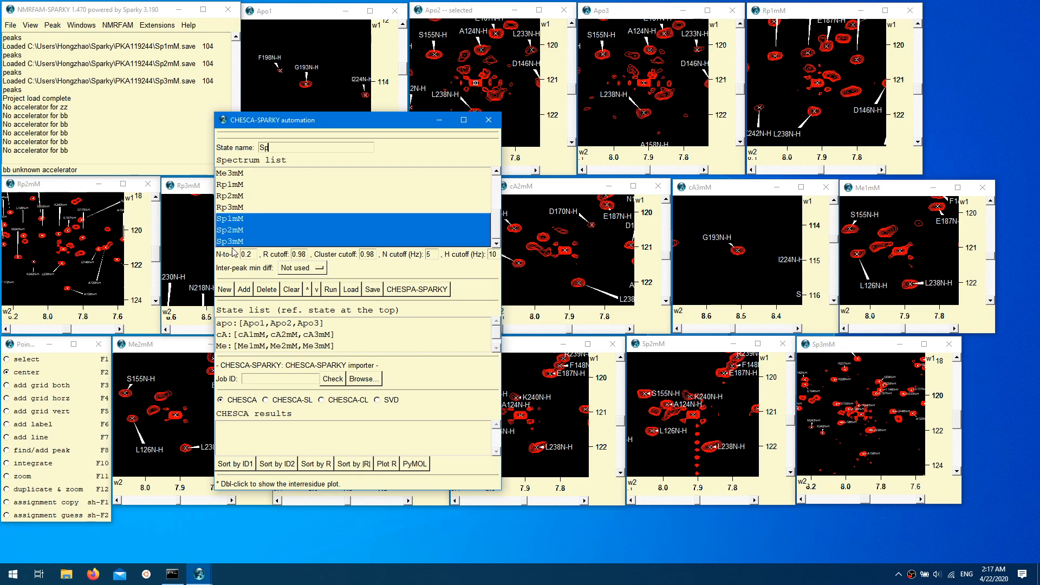
pyautogui.click(244, 290)
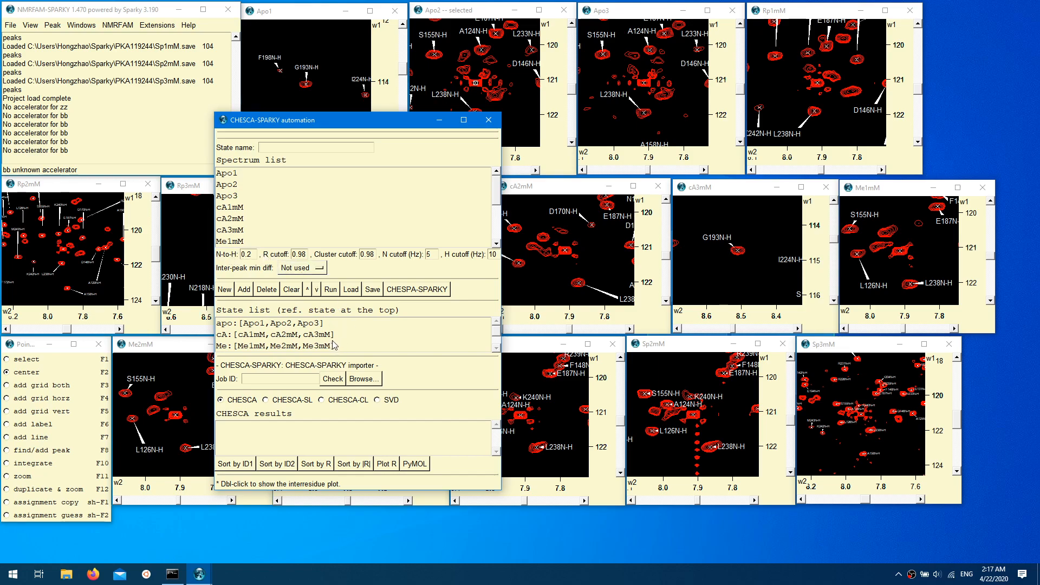
# - Move the Rp state to the first position in the state list so it serves as the reference state
pyautogui.scroll(-1, 492, 336)
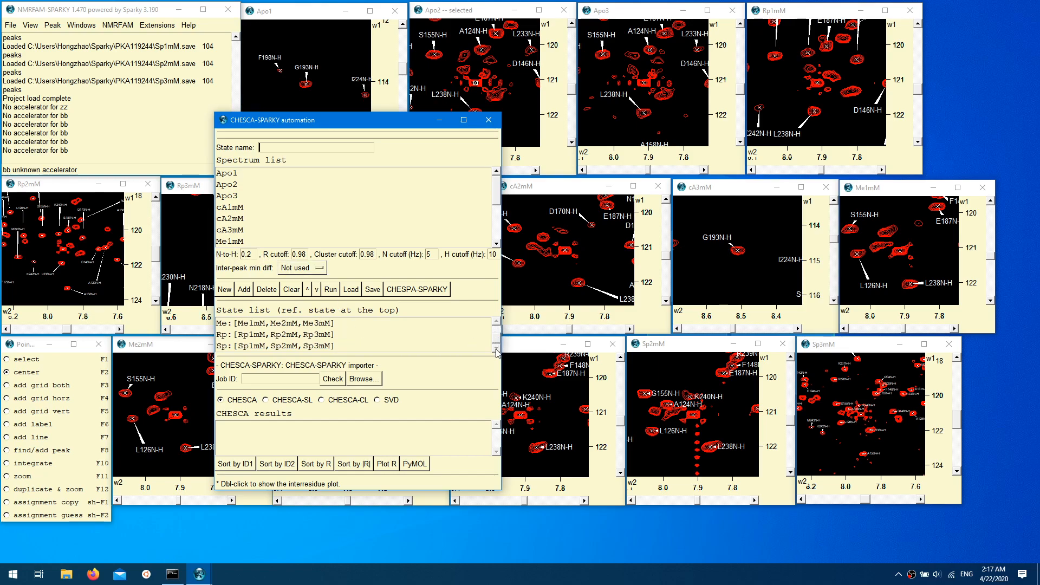
pyautogui.click(303, 340)
pyautogui.doubleClick(303, 339)
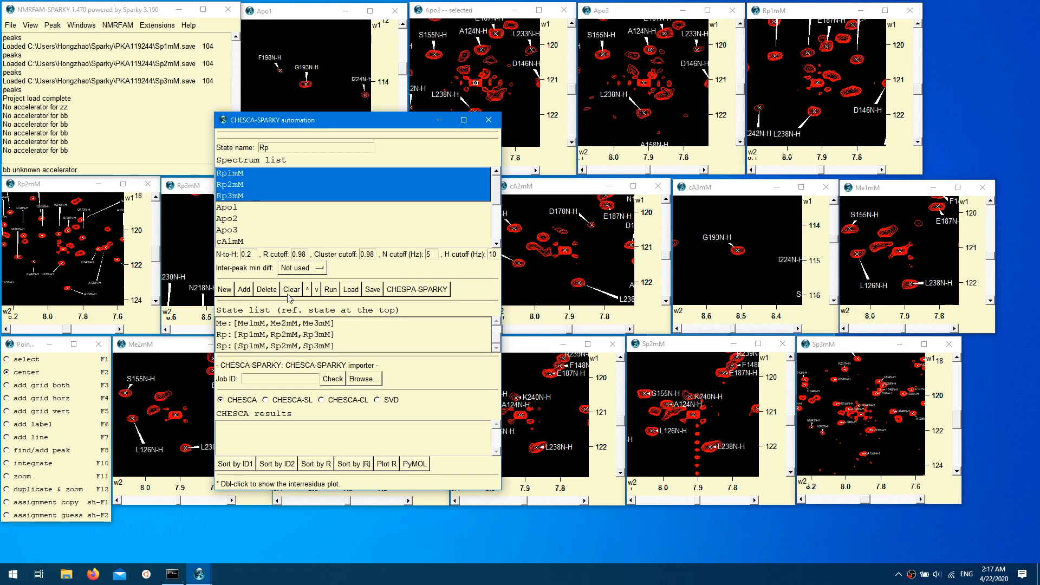
pyautogui.click(308, 290)
pyautogui.click(308, 290)
pyautogui.moveTo(497, 347); pyautogui.dragTo(501, 310)
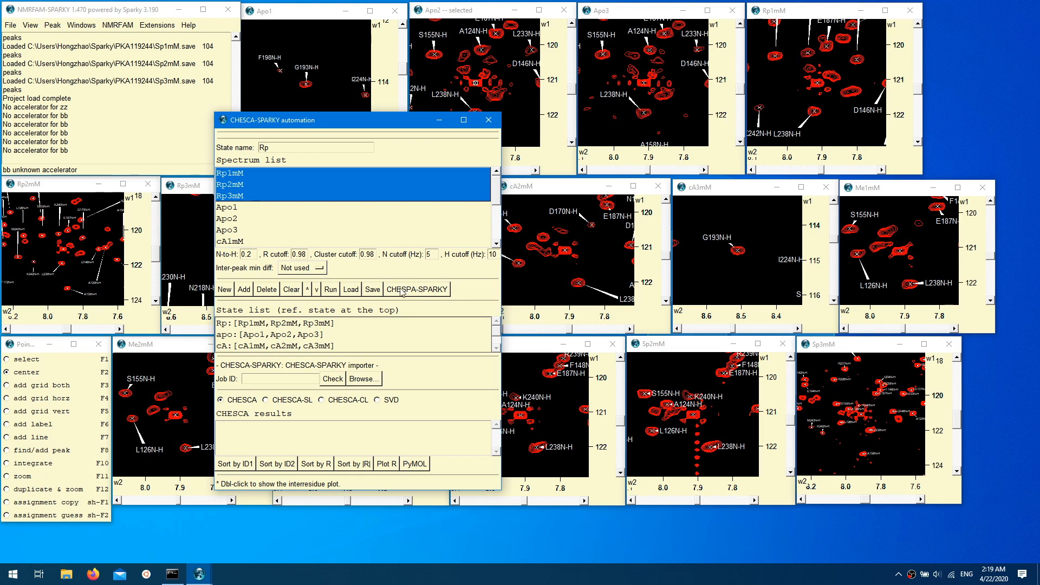
# - Set the inter-peak minimum difference mode to User and run the CHESCA-SPARKY job
pyautogui.click(319, 268)
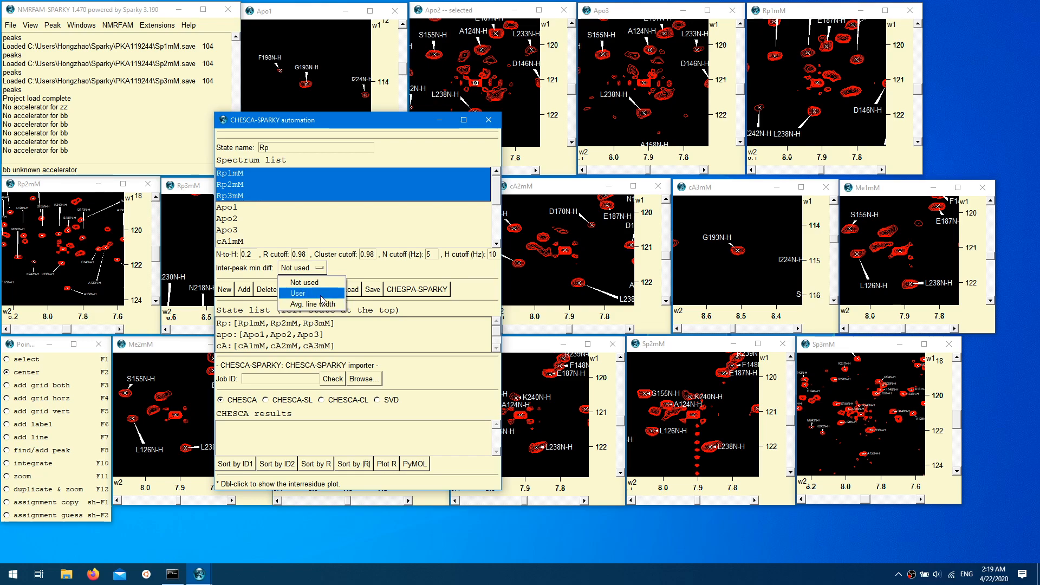
pyautogui.click(322, 295)
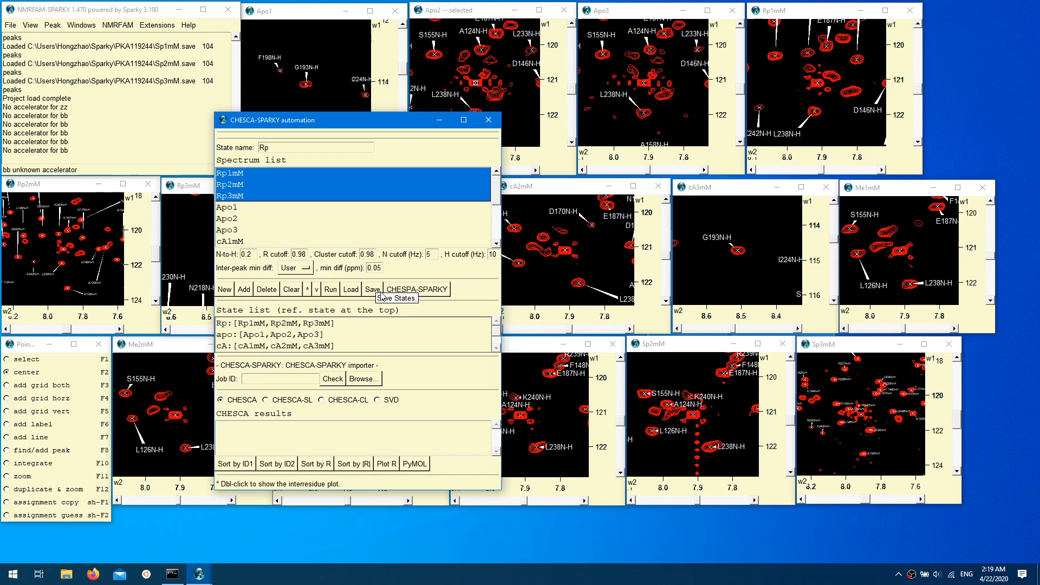
pyautogui.click(331, 291)
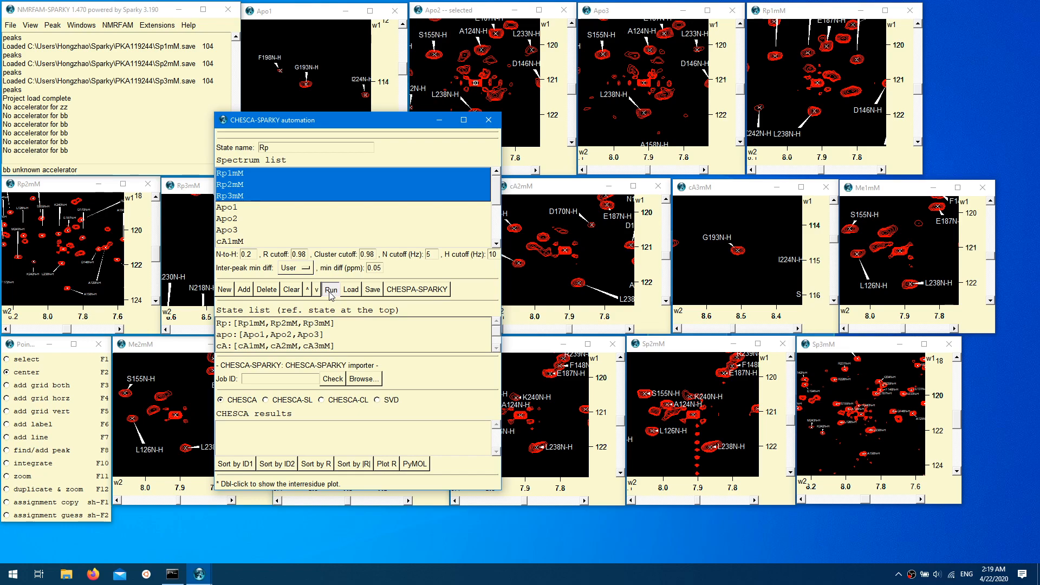